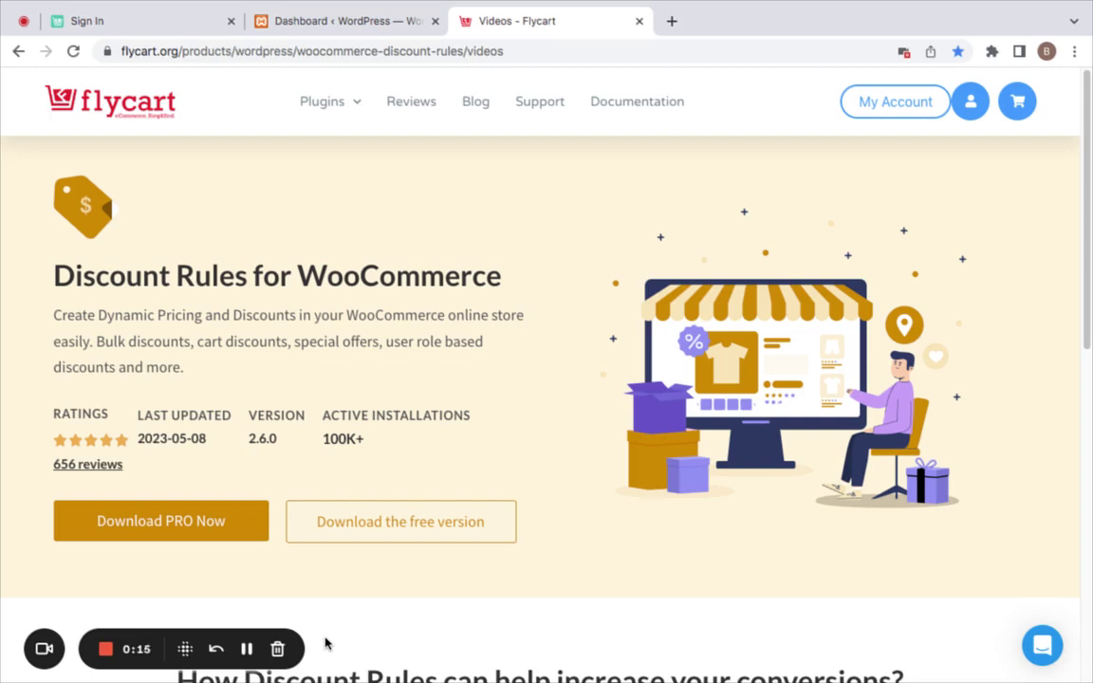
- Go from the Flycart page to the WordPress admin's Plugins > Add New screen
click(398, 21)
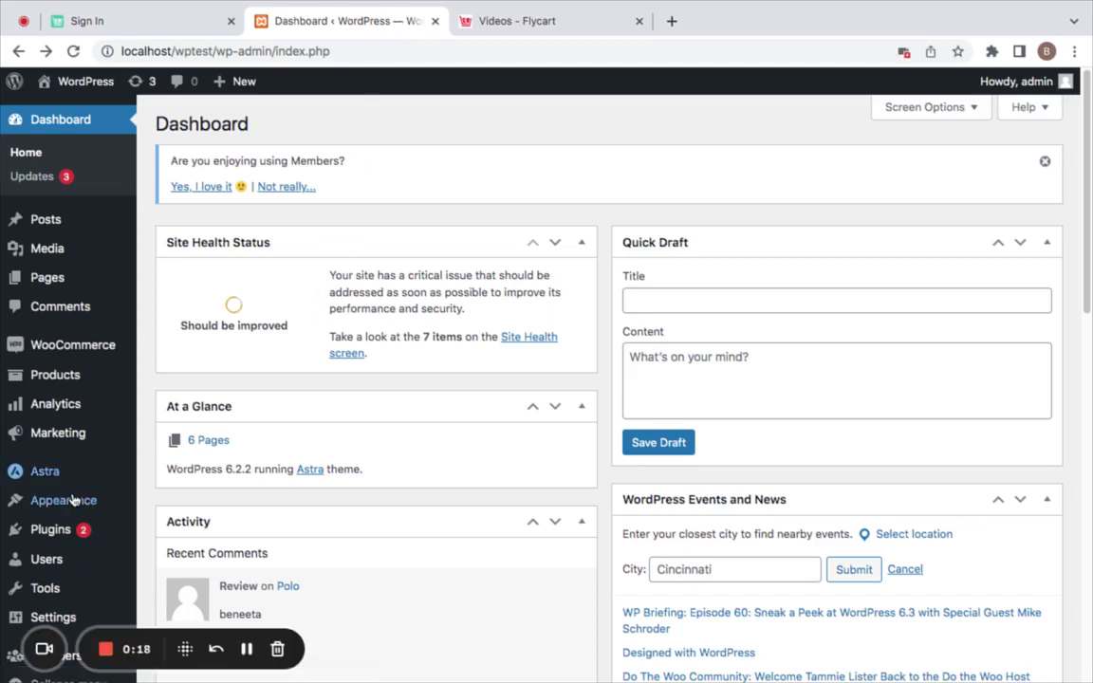
mouse_move(57, 529)
click(180, 558)
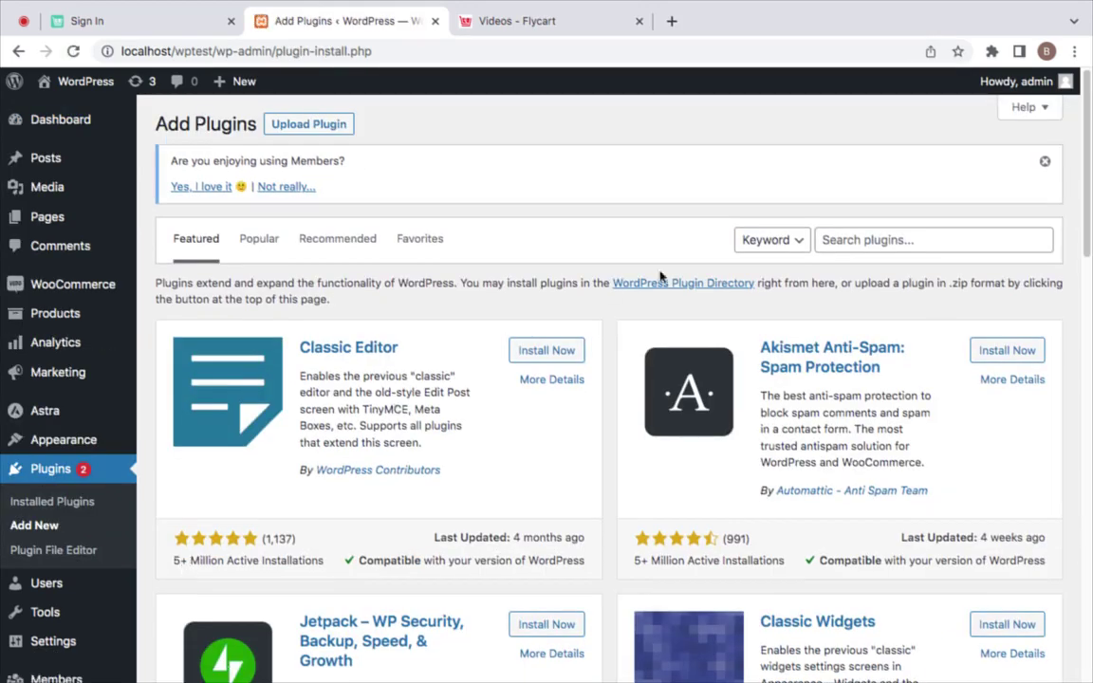
- Search for 'woo discount rules', then install and activate Discount Rules for WooCommerce
click(851, 238)
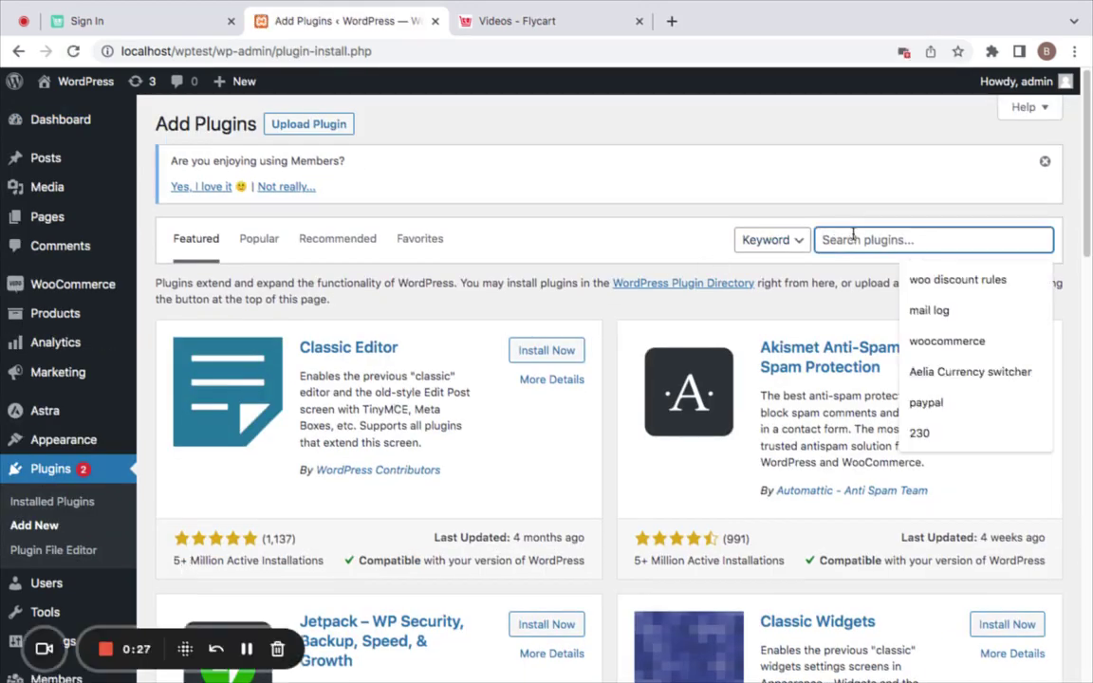
click(963, 279)
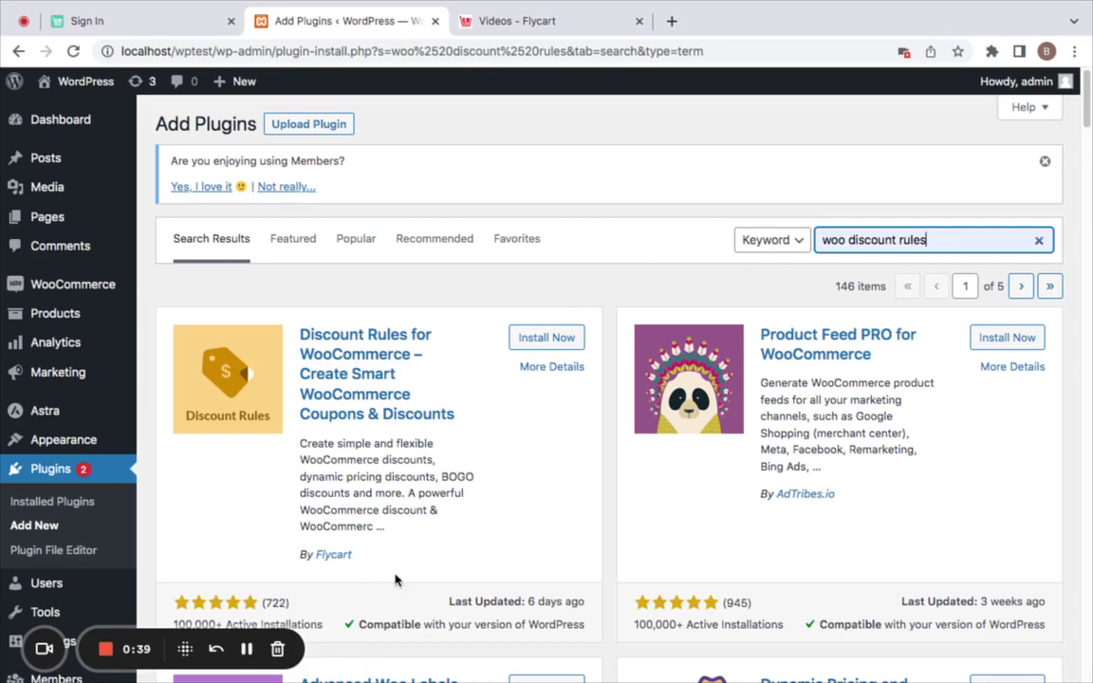
click(544, 339)
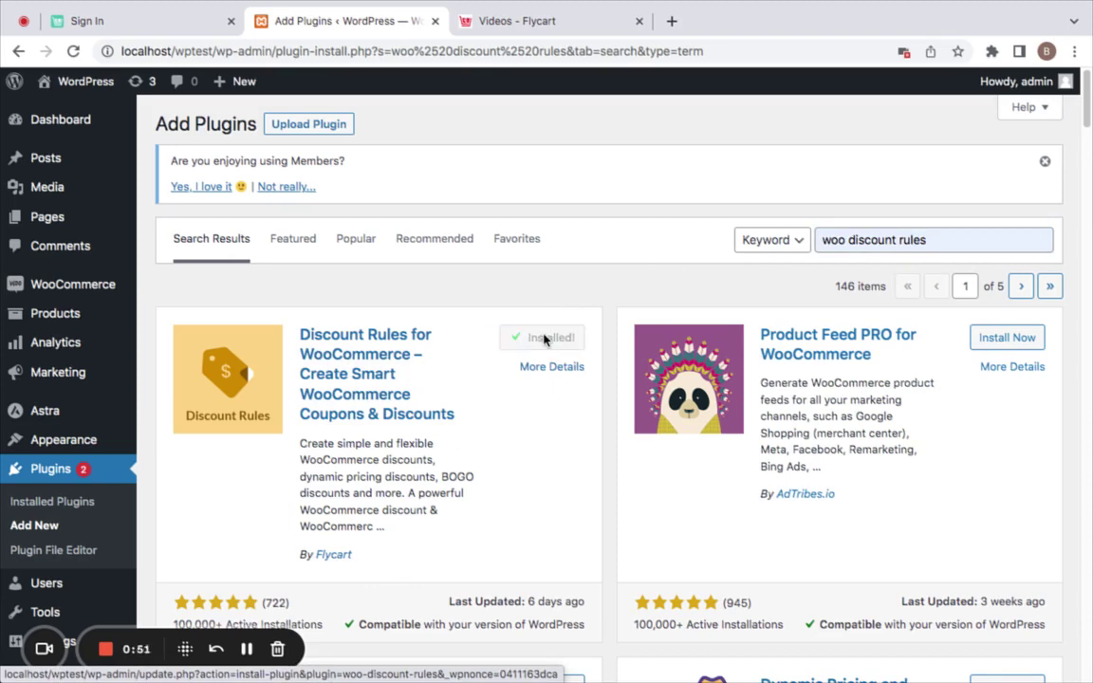
click(559, 343)
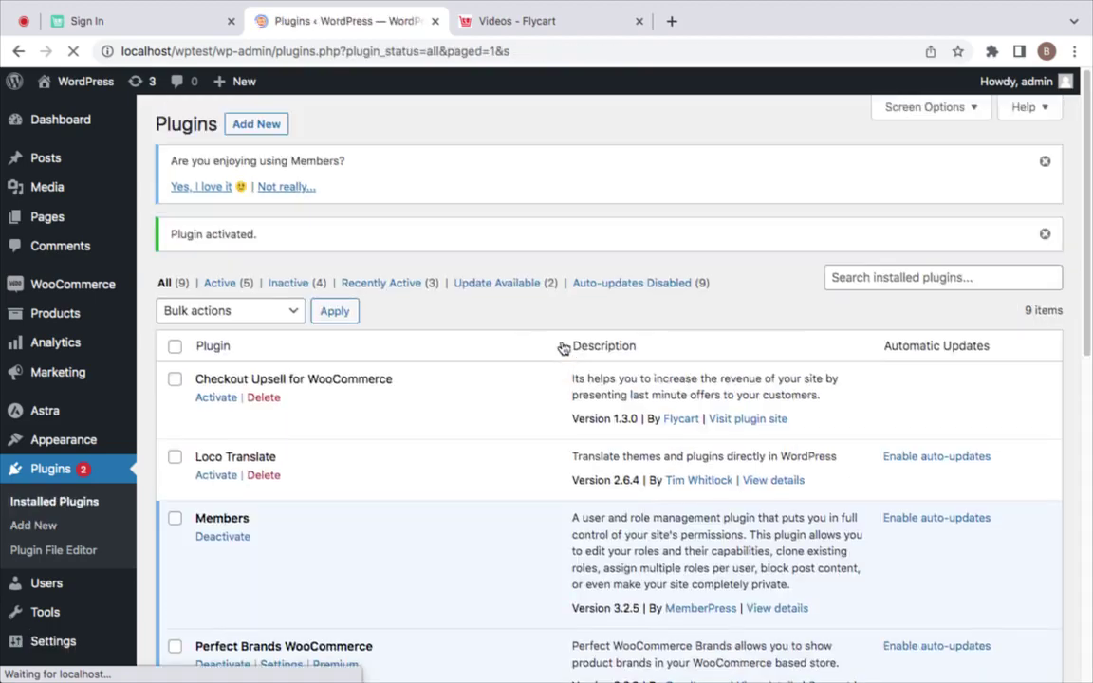
- Open WooCommerce > Woo Discount Rules to see the existing rules list
scroll(493, 462, down, 5)
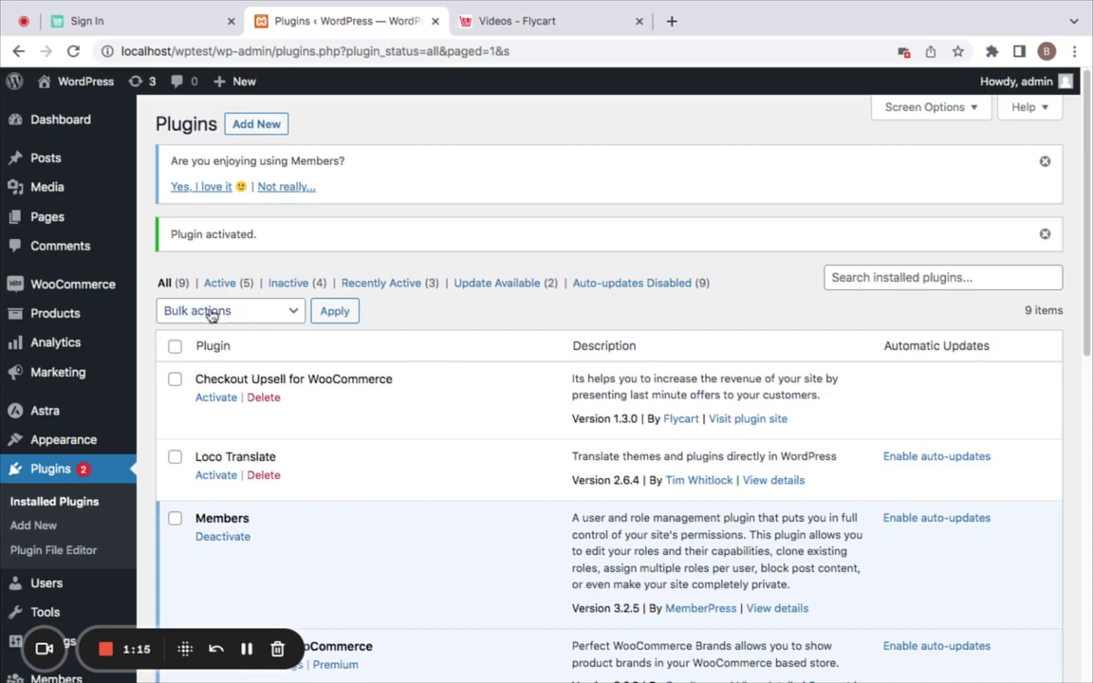
mouse_move(42, 285)
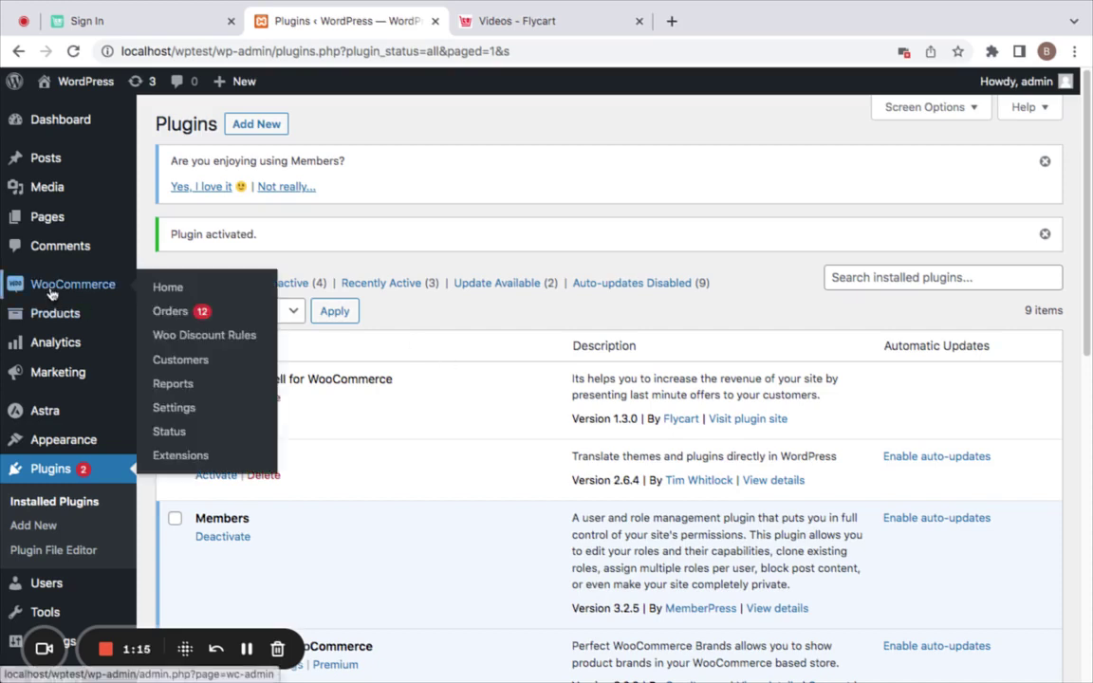
click(202, 334)
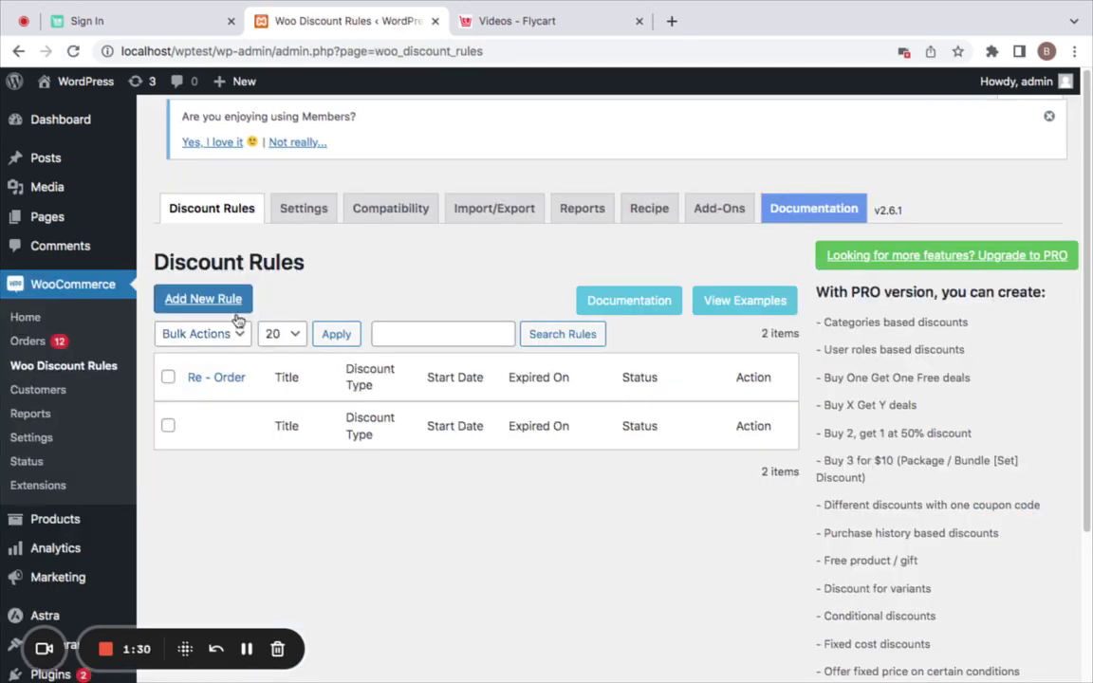
- Add a new rule named '20% off on all products on store' and expand the discount type list
click(239, 296)
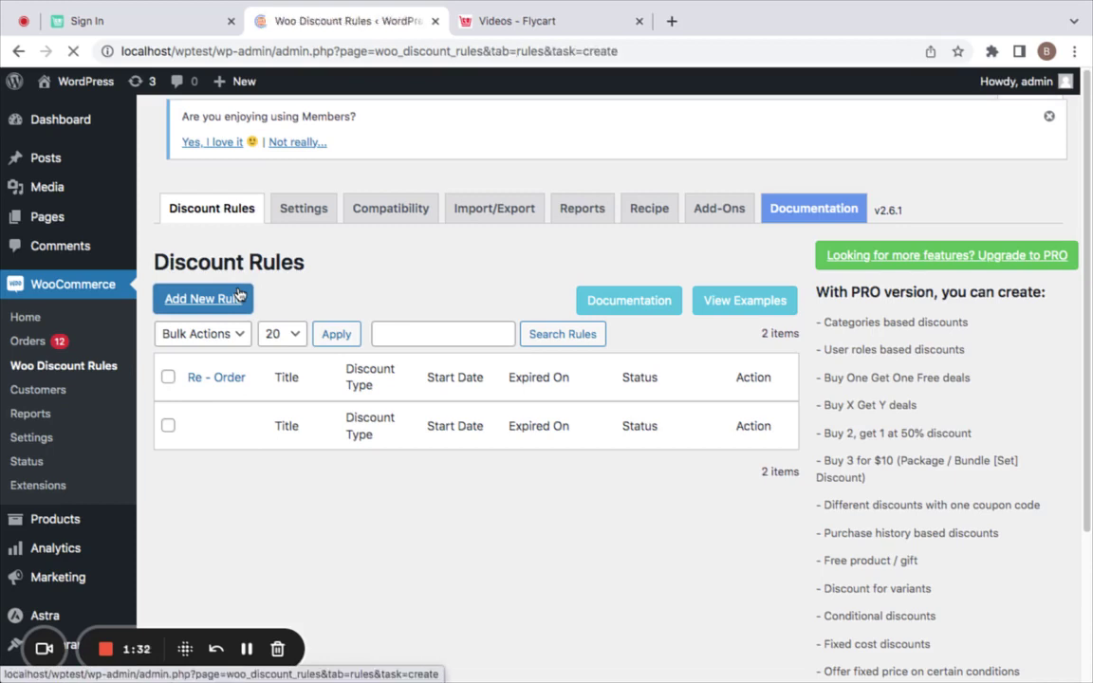
click(278, 280)
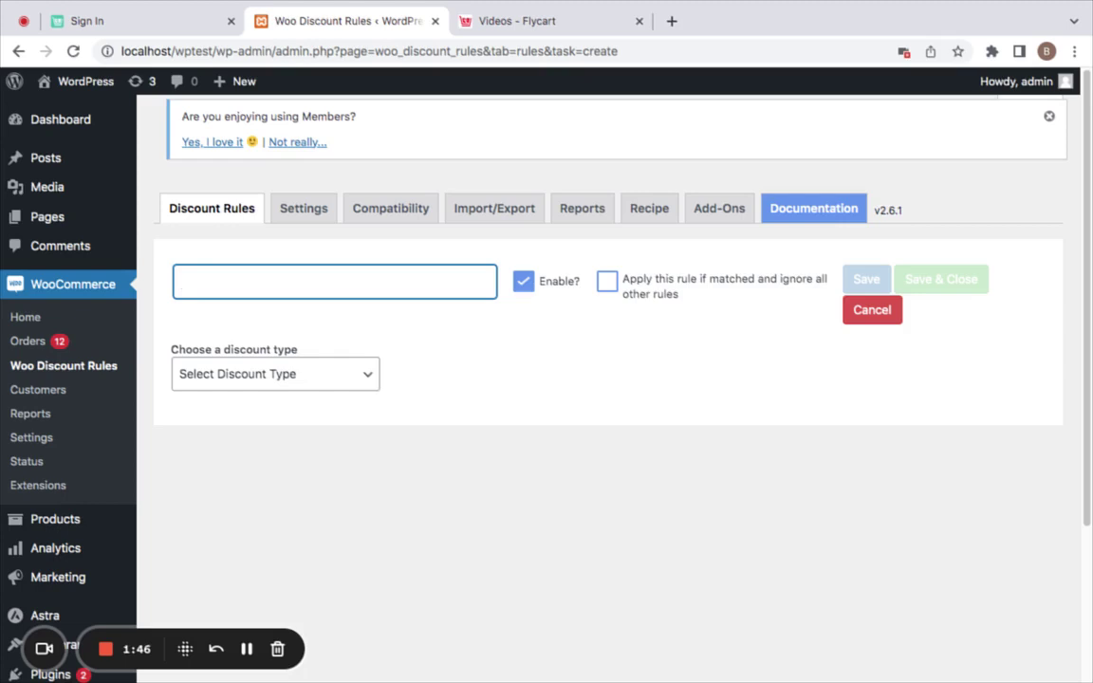
text(20% off on all products on store)
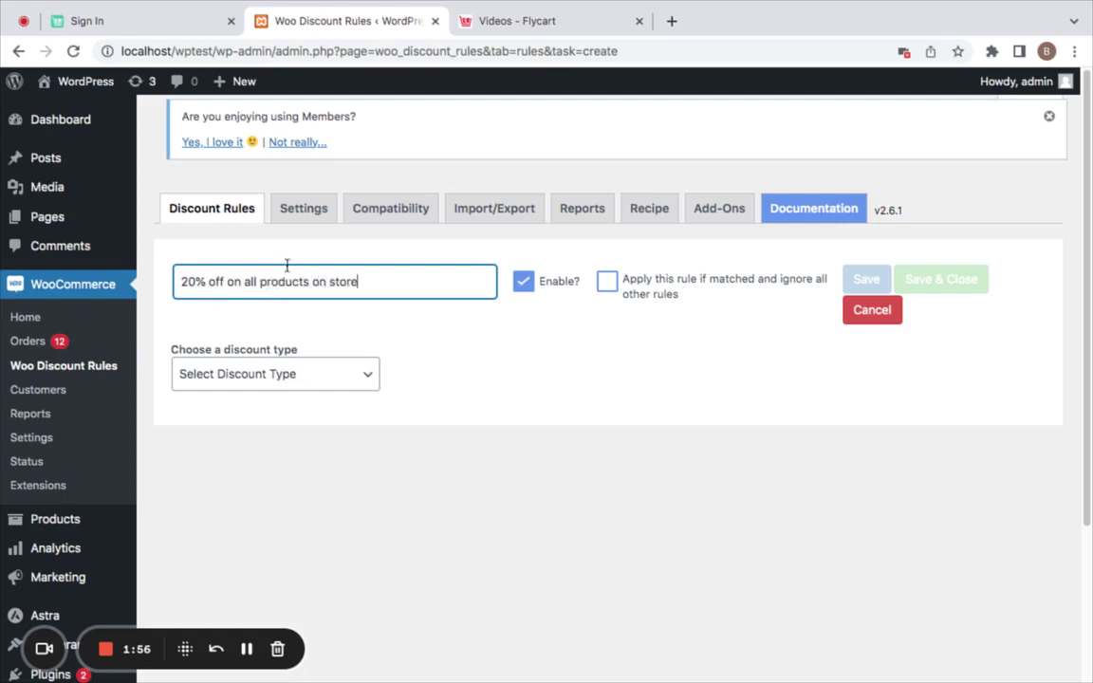
click(347, 375)
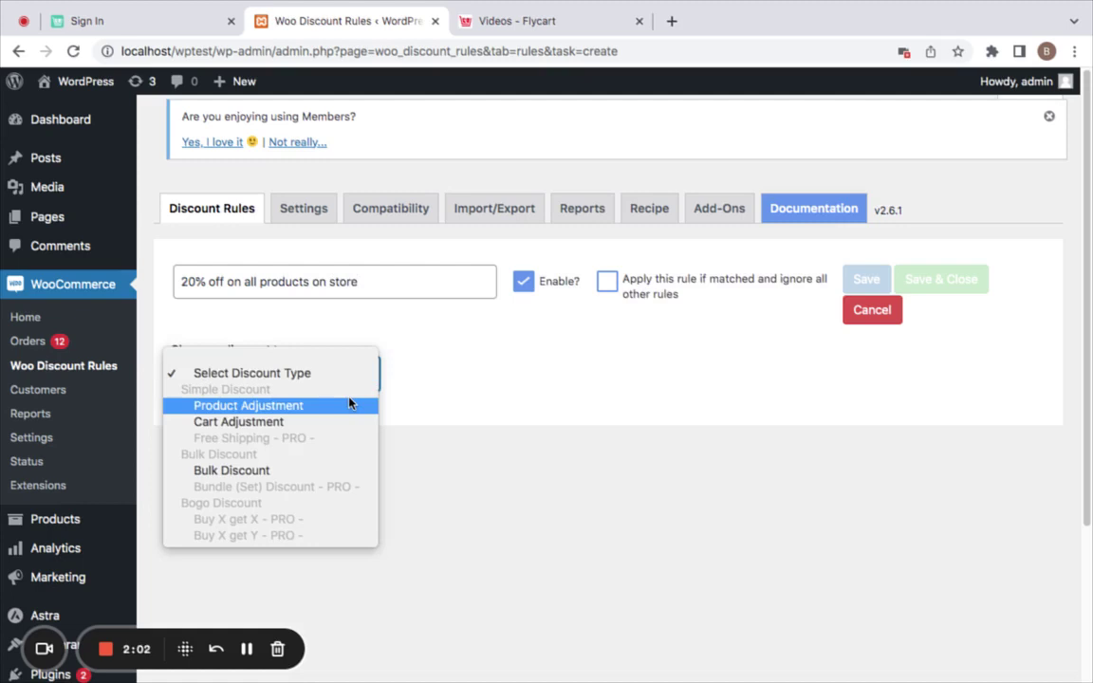
- Make the rule a Product Adjustment with a 20 percentage discount and save it
click(351, 404)
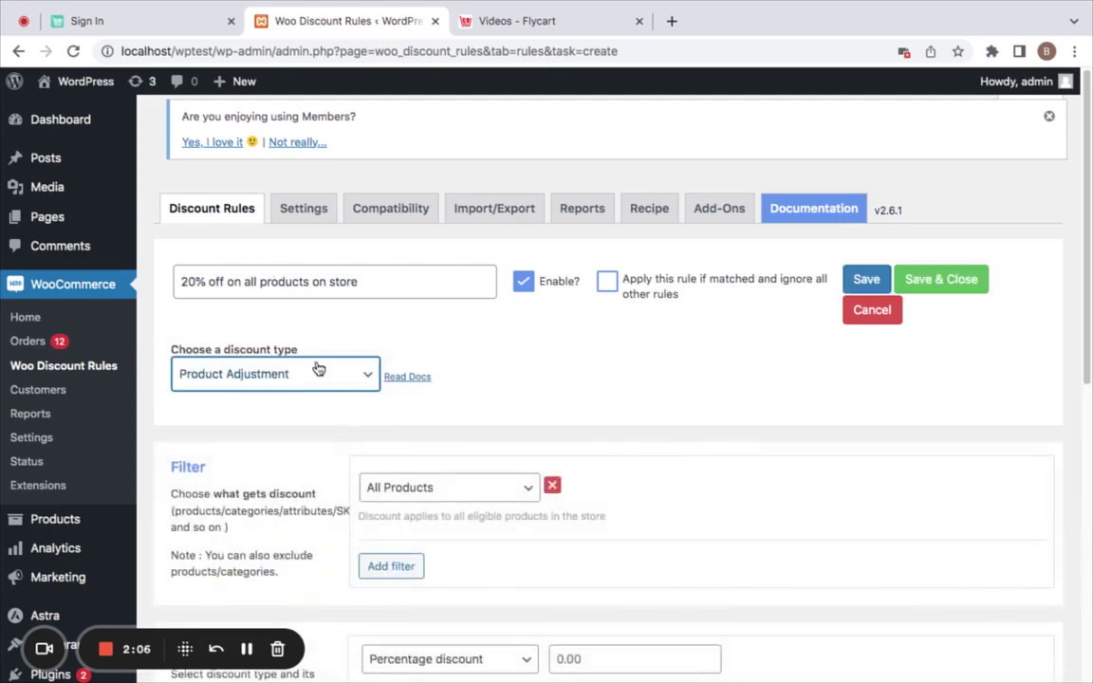
scroll(503, 419, down, 2)
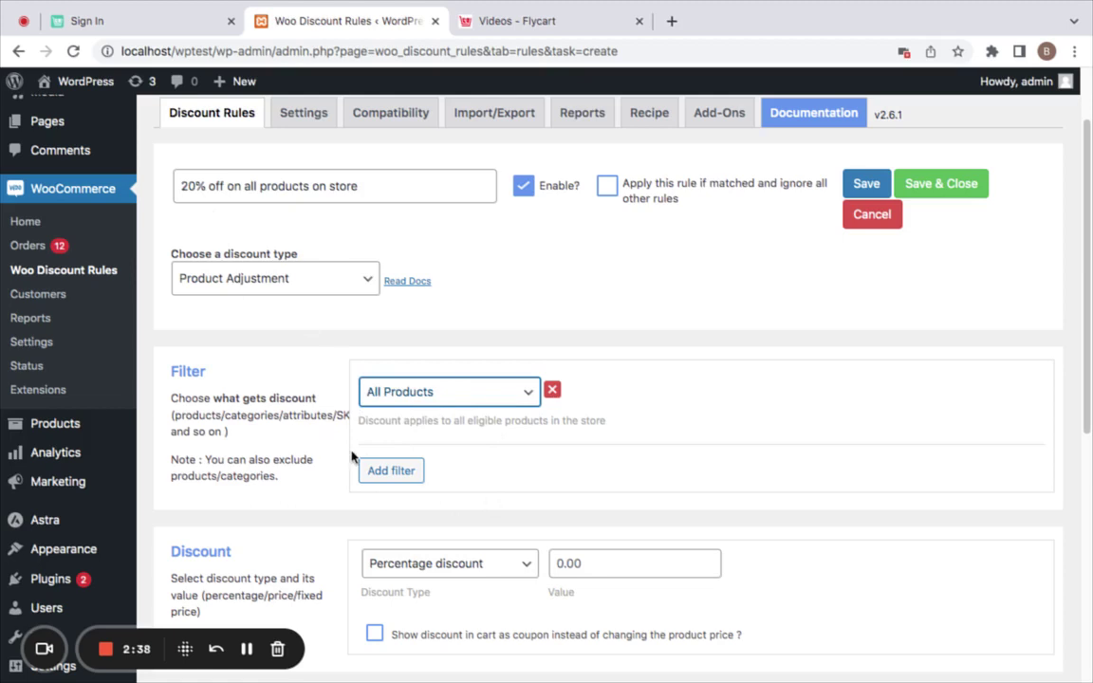
scroll(494, 420, down, 2)
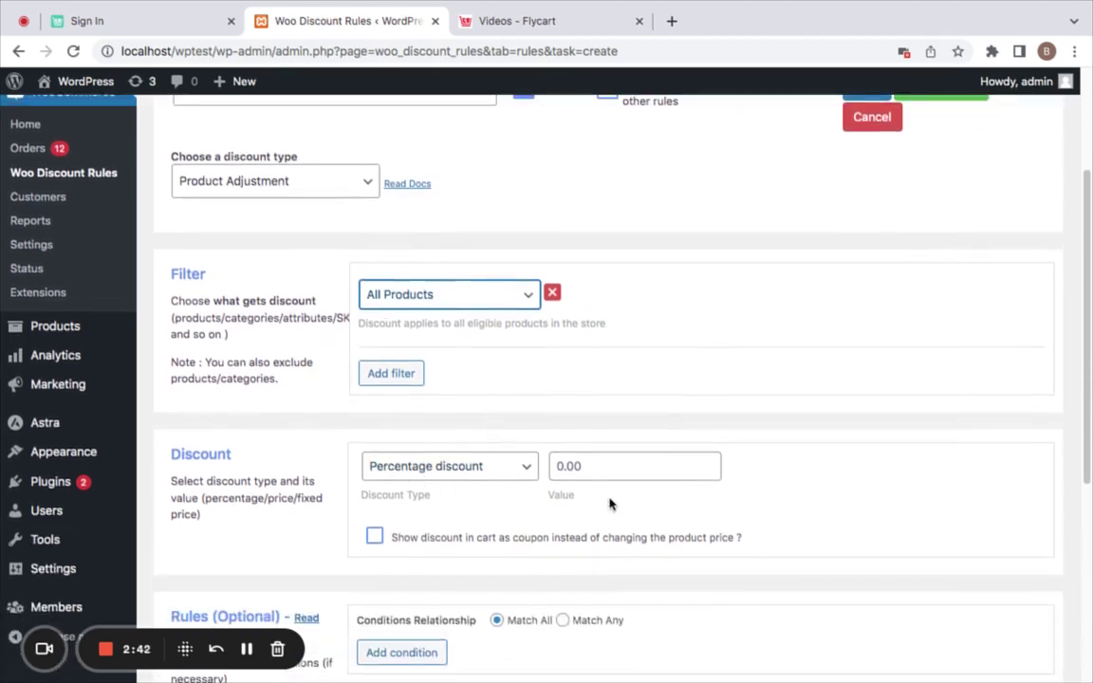
click(450, 473)
click(377, 465)
click(561, 465)
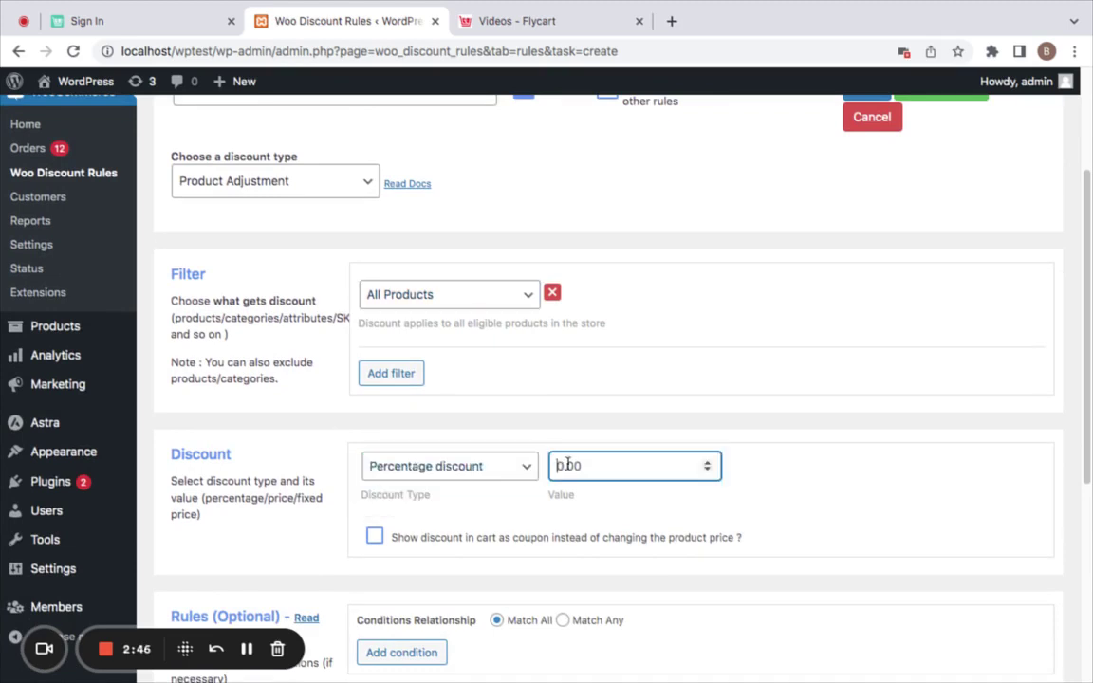
text(20)
scroll(610, 517, down, 3)
scroll(610, 517, up, 5)
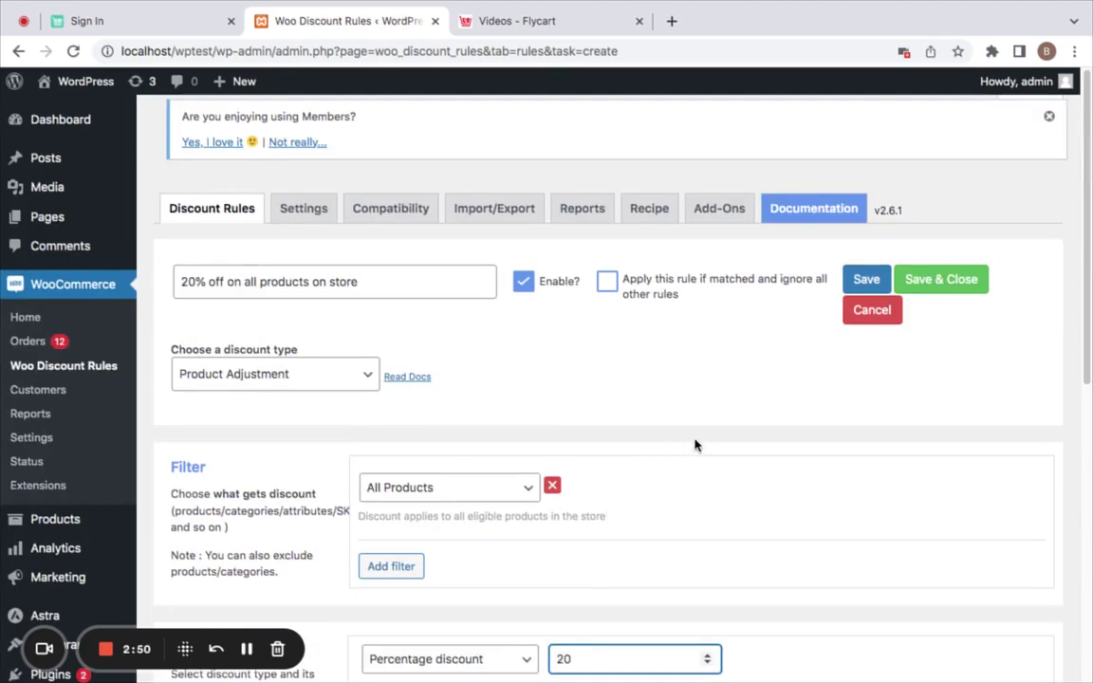
click(673, 590)
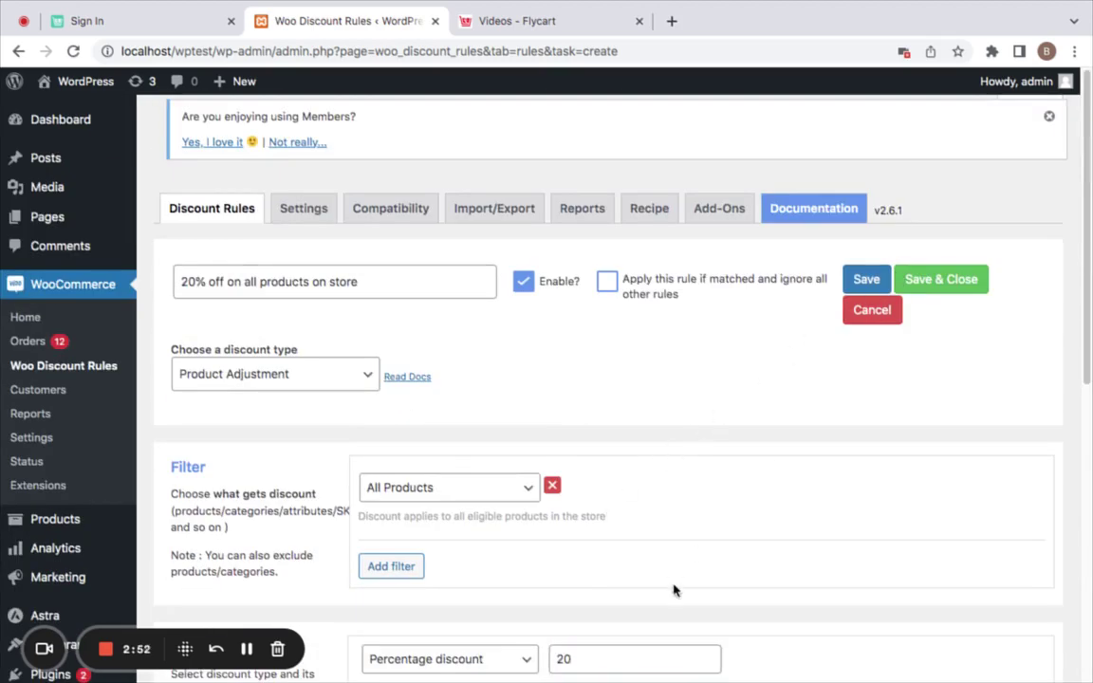
click(866, 279)
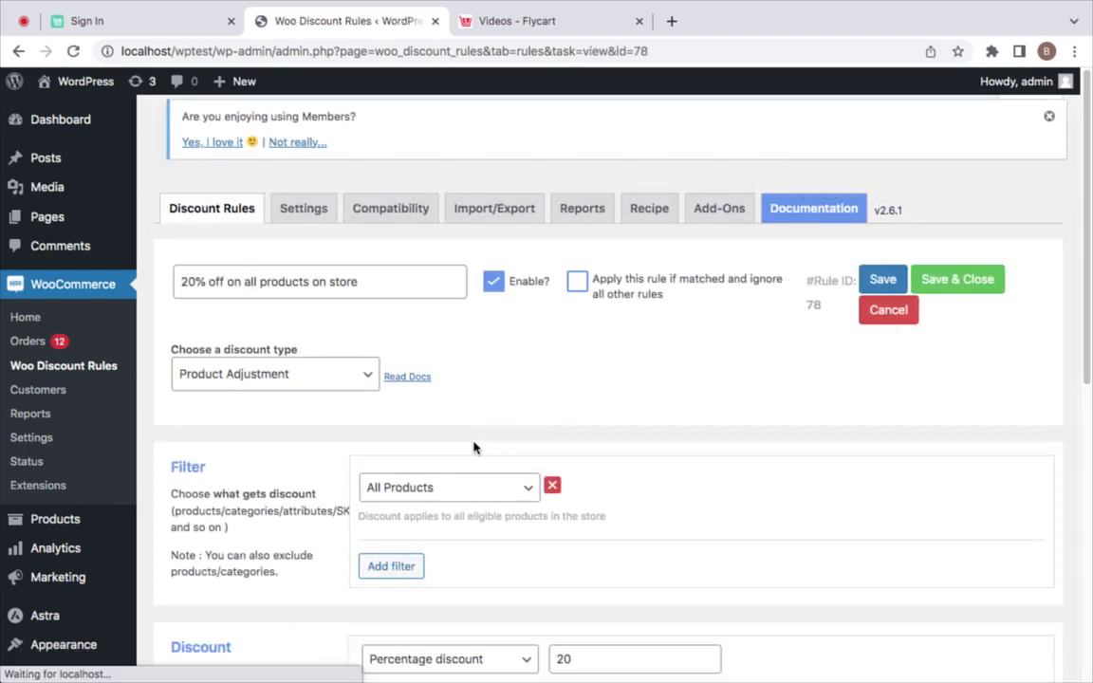
- Open the storefront site in a new browser tab and switch to it
right_click(100, 82)
click(136, 92)
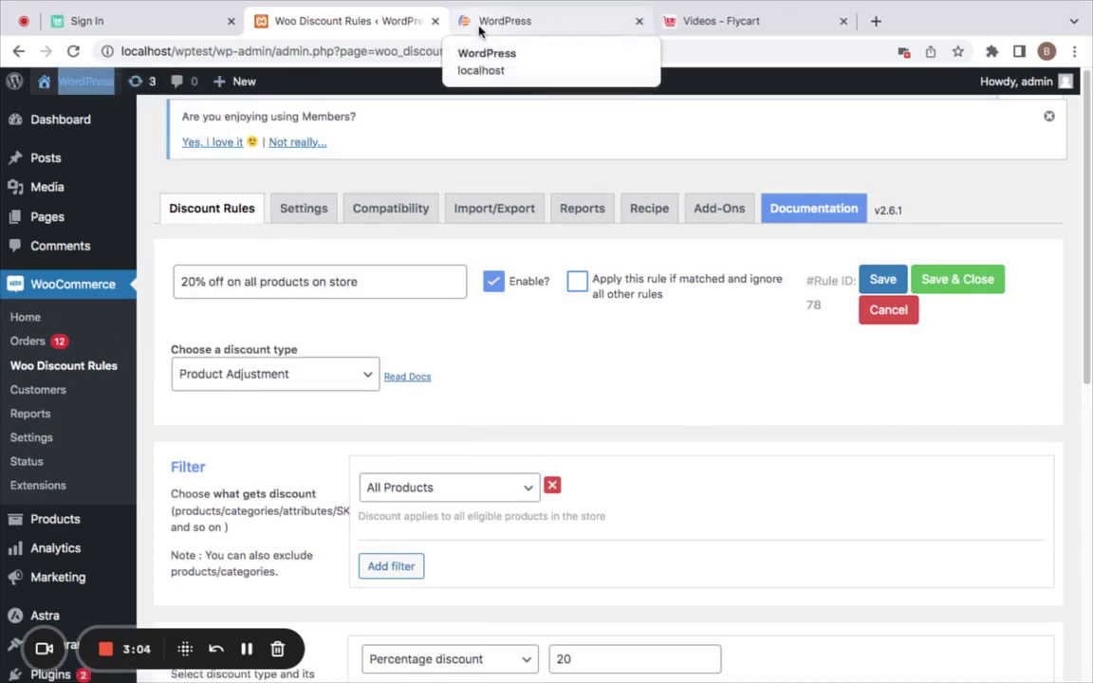
click(479, 21)
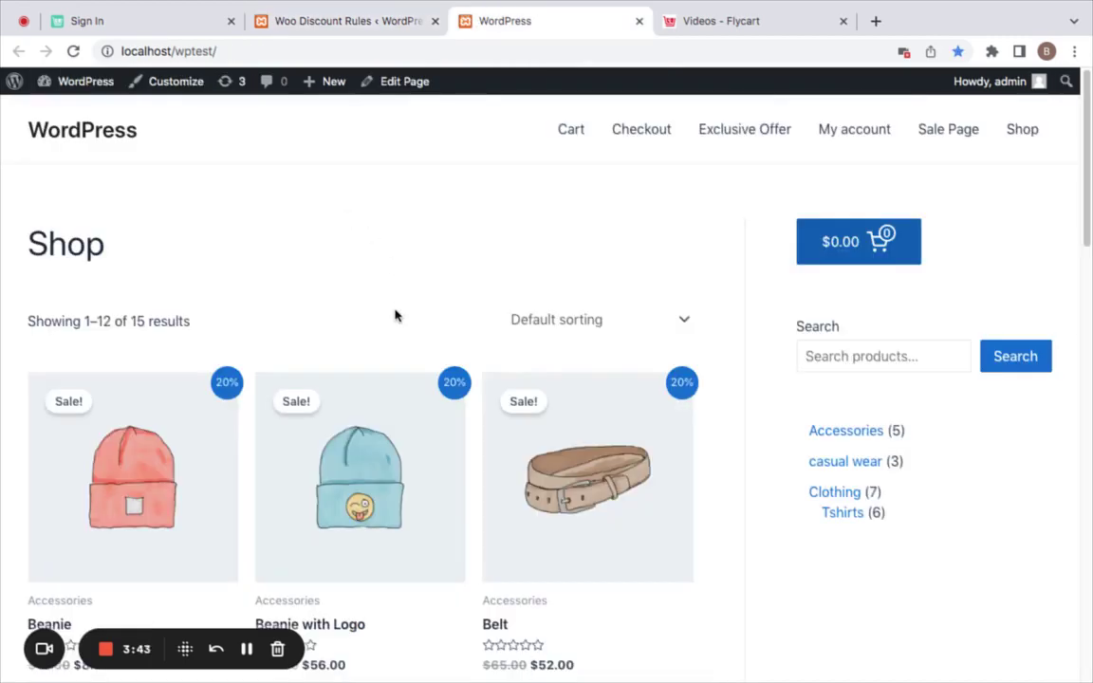
- Add Beanie and Beanie with Logo to the cart from the discounted Shop page
scroll(392, 300, down, 7)
scroll(393, 302, down, 10)
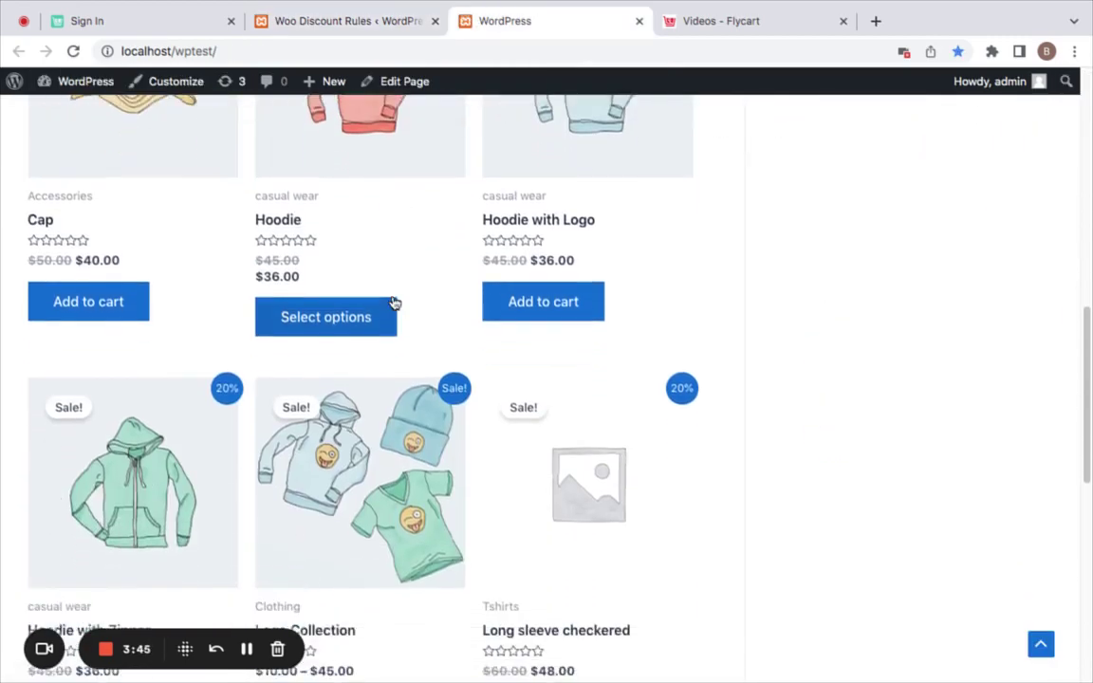
scroll(394, 301, up, 12)
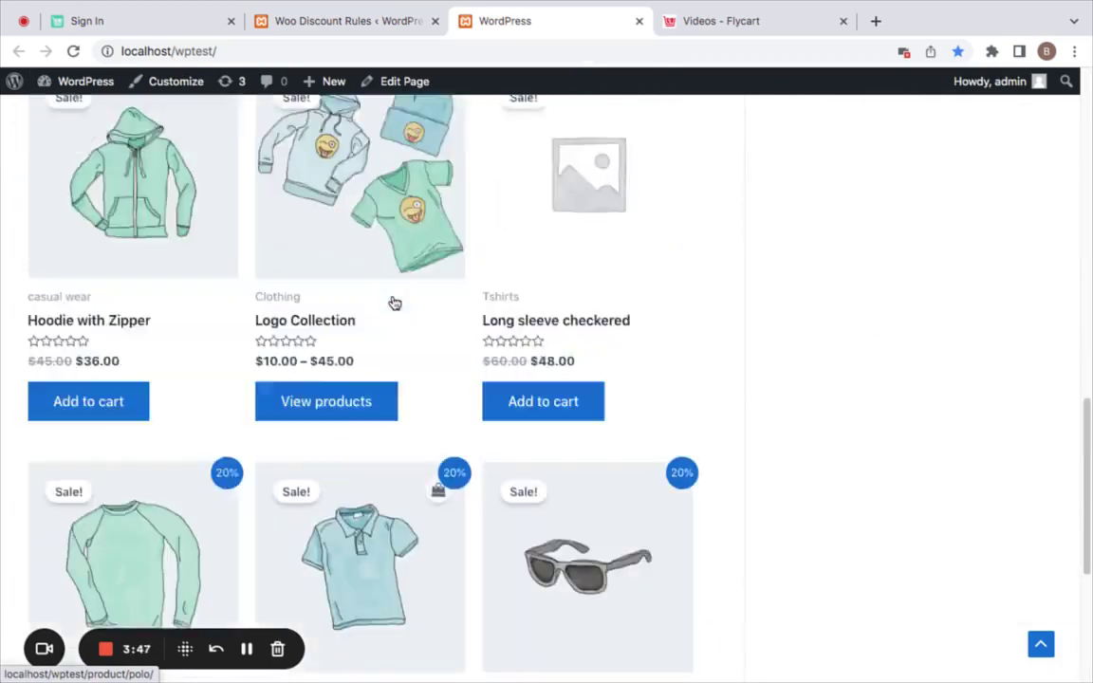
scroll(393, 302, up, 4)
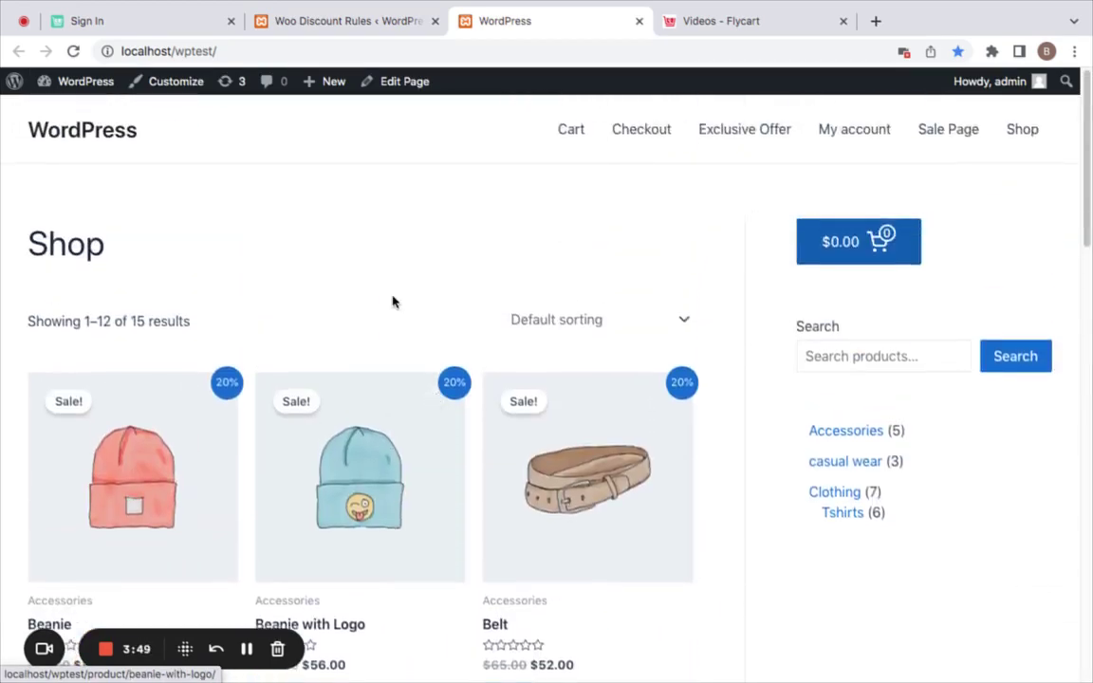
scroll(393, 302, down, 10)
scroll(393, 301, up, 6)
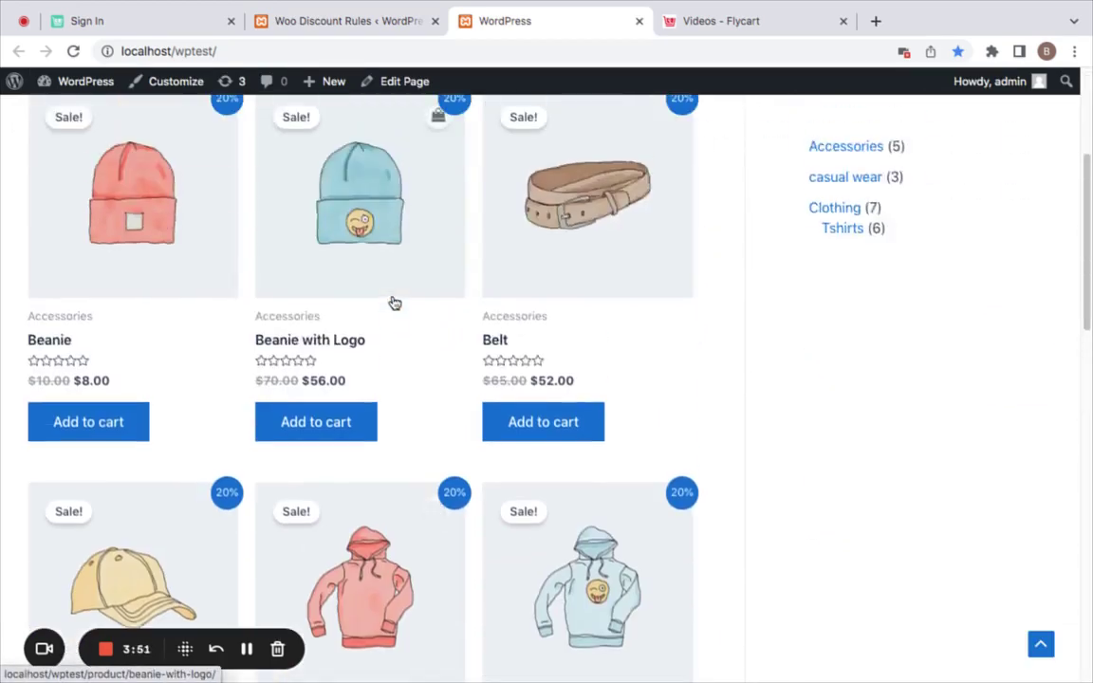
scroll(394, 302, down, 1)
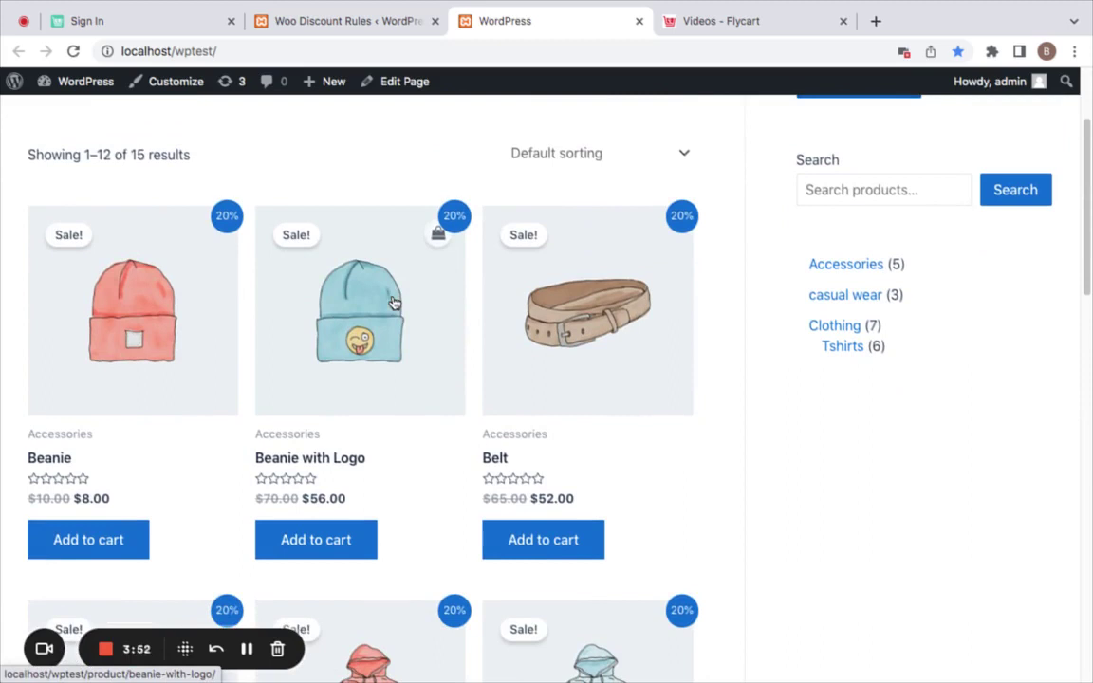
click(115, 540)
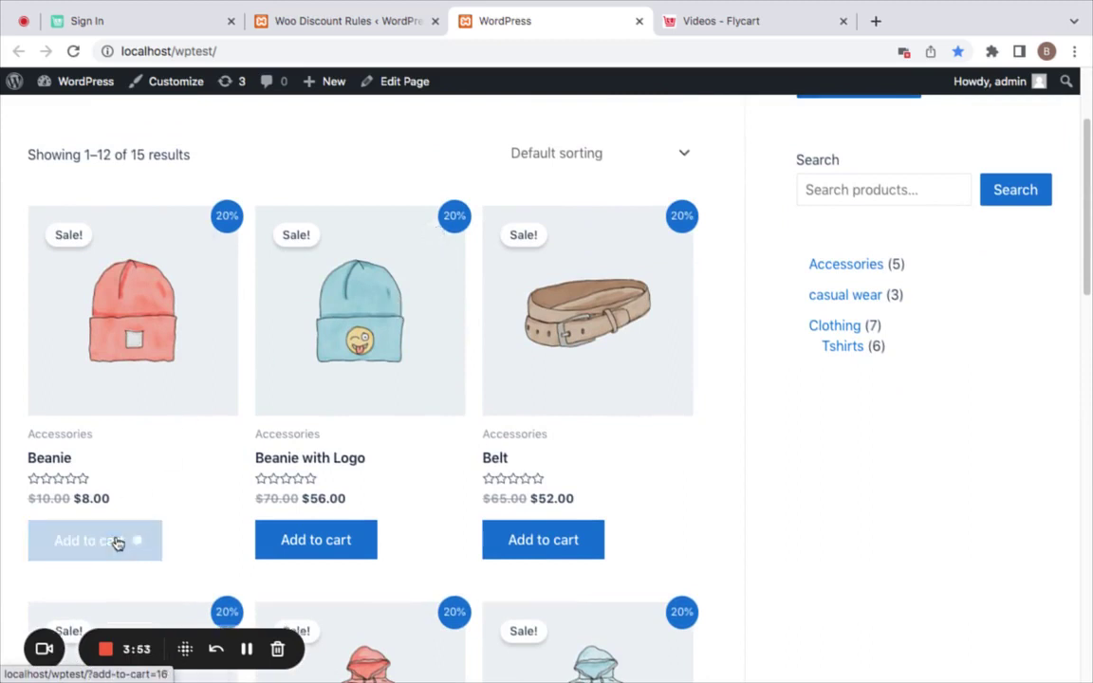
click(291, 558)
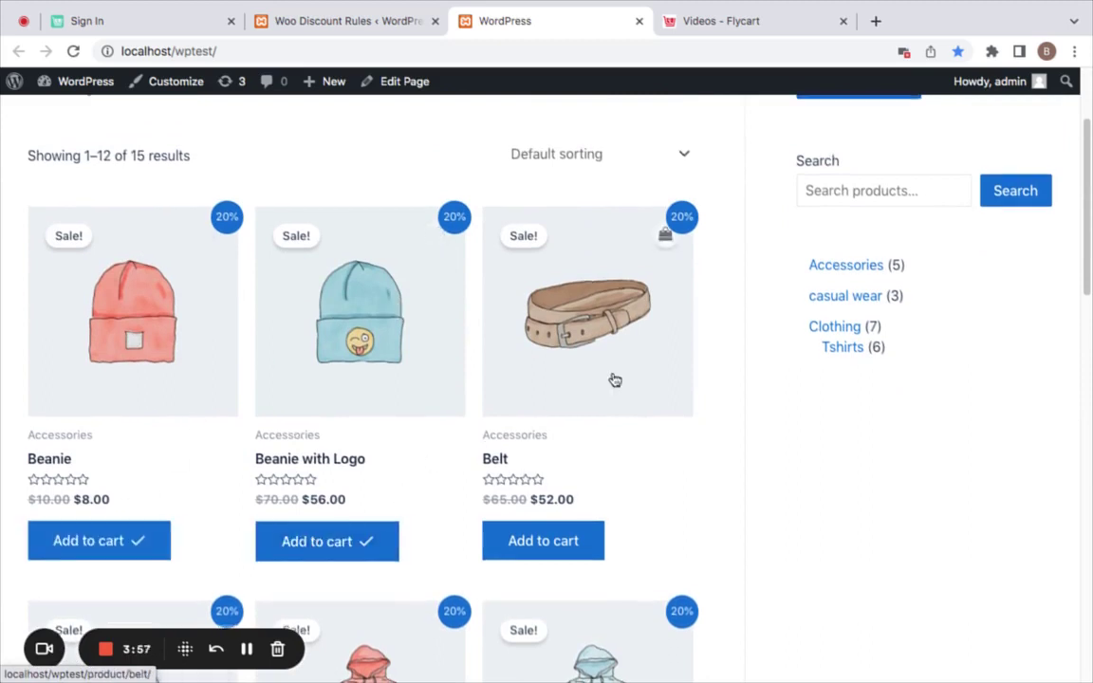
scroll(787, 285, up, 3)
- Open the cart page and review the 20% discount savings on both beanies
click(830, 248)
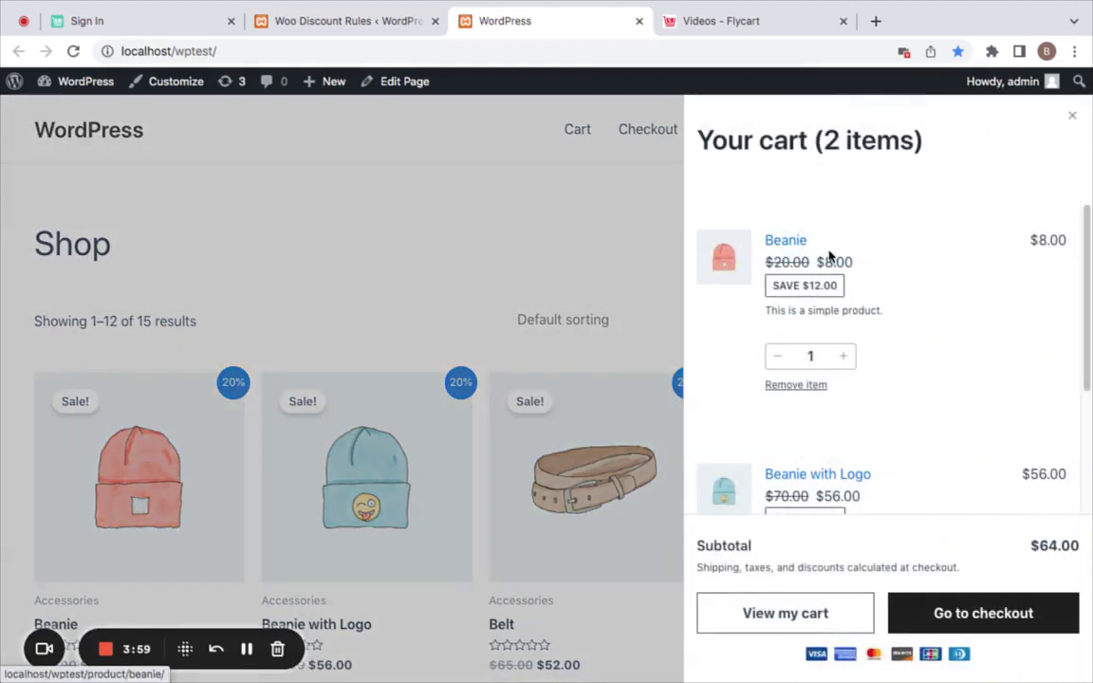
click(808, 618)
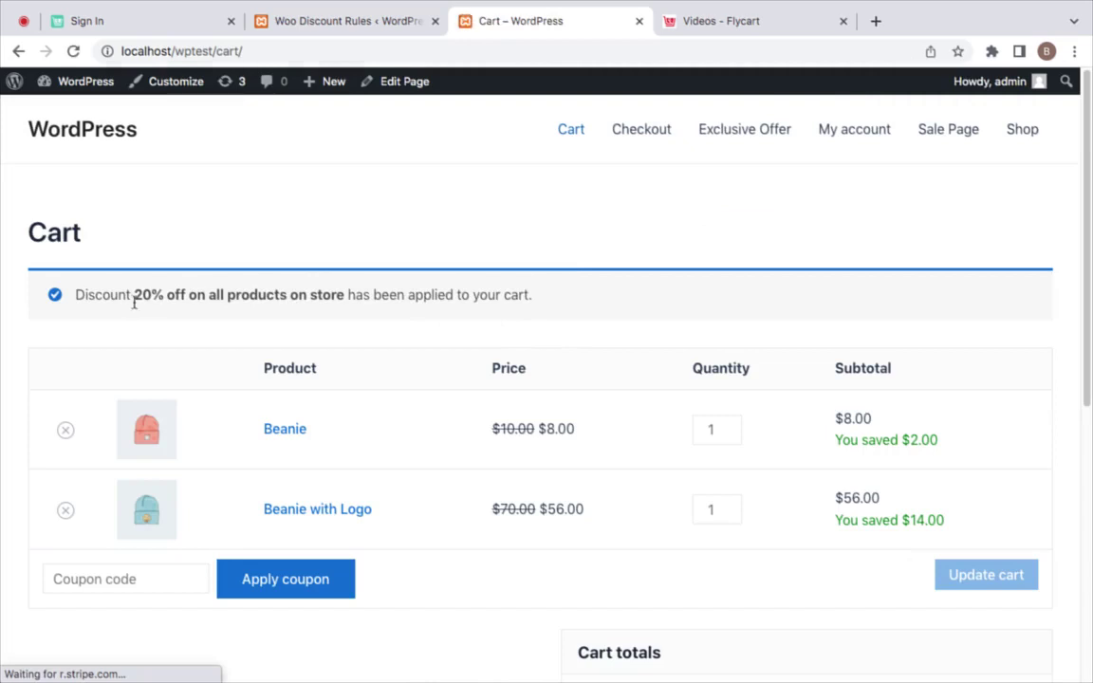
scroll(501, 313, down, 1)
scroll(501, 313, down, 2)
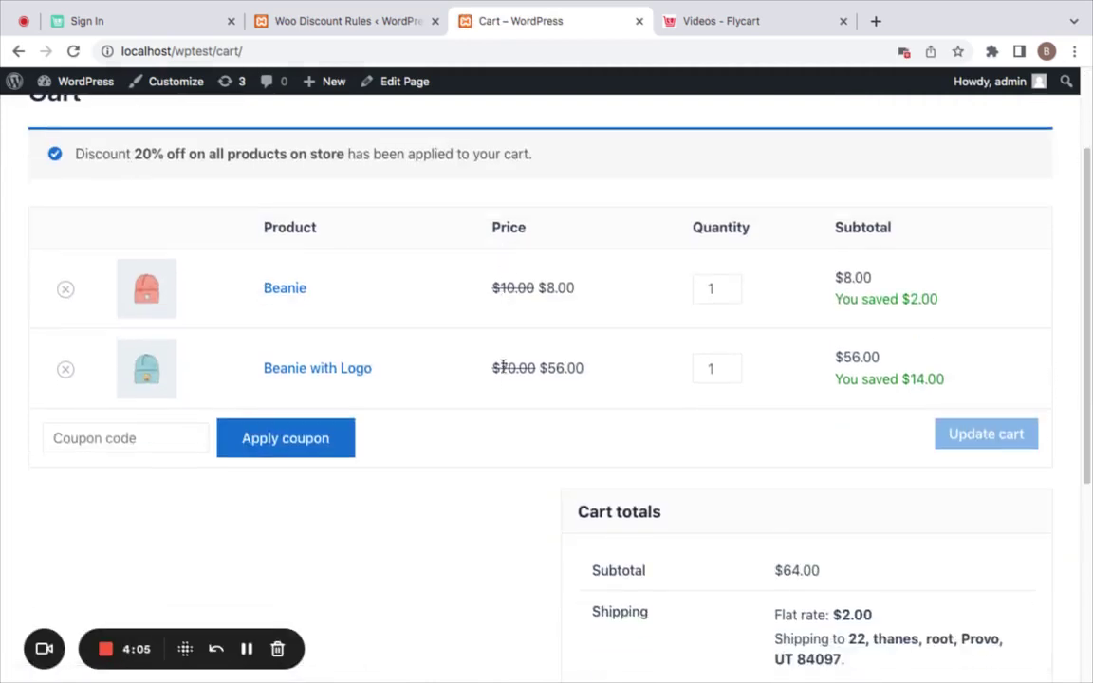
scroll(564, 365, up, 2)
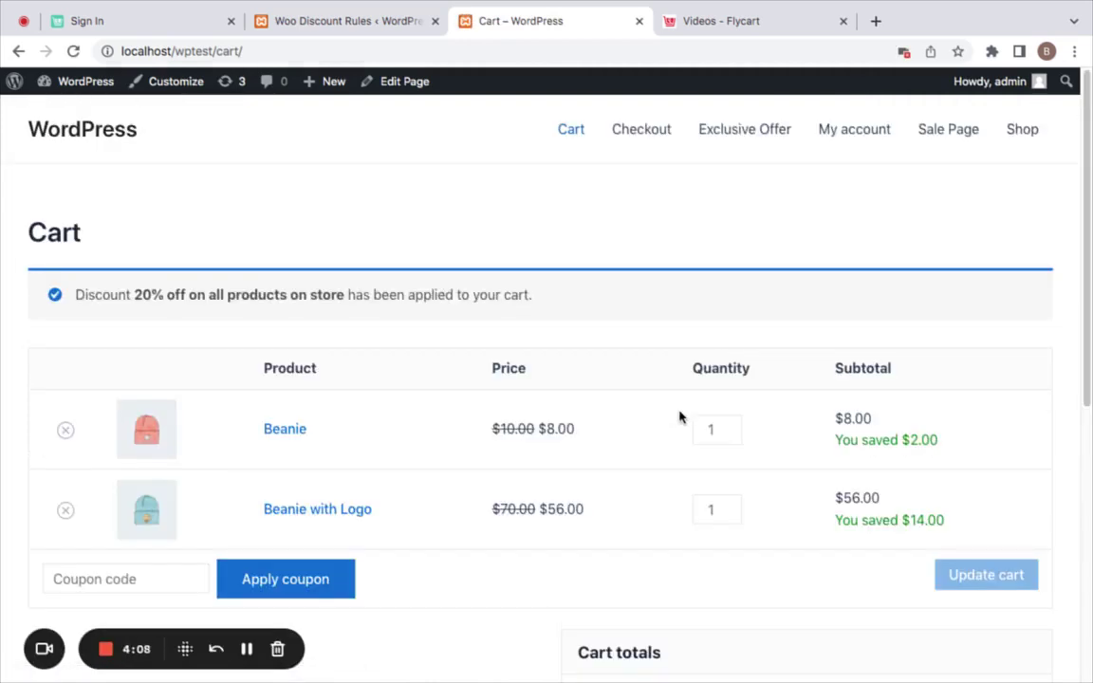